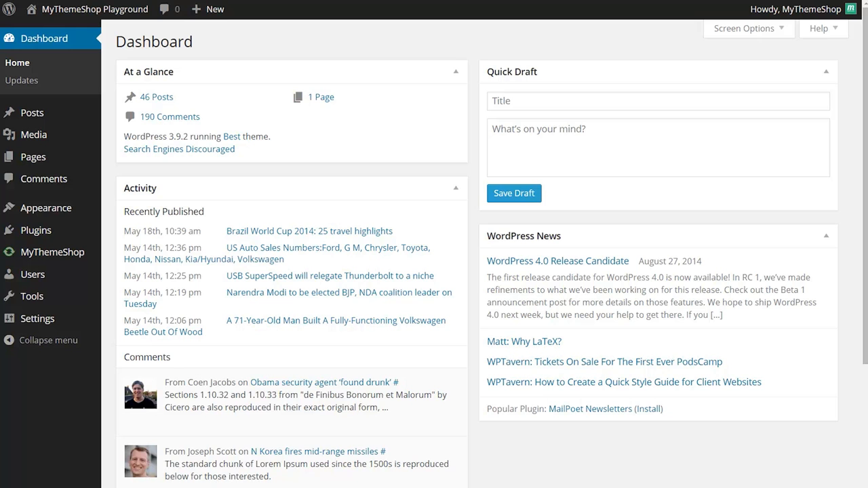
Open the Typography section of the theme options and look through the available font collections down to the headline fonts
{"action": "mouse_move", "coordinate": [49, 211]}
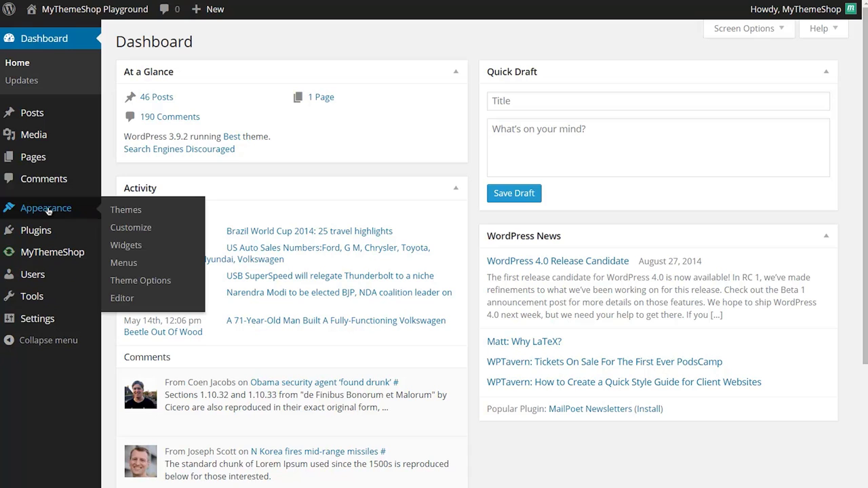
{"action": "left_click", "coordinate": [134, 282]}
{"action": "scroll", "coordinate": [153, 285], "scroll_direction": "down", "scroll_amount": 2}
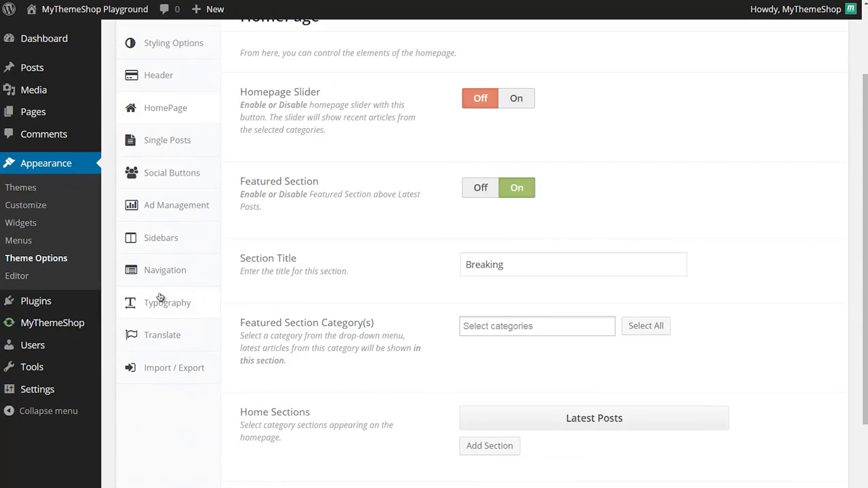
{"action": "left_click", "coordinate": [166, 314]}
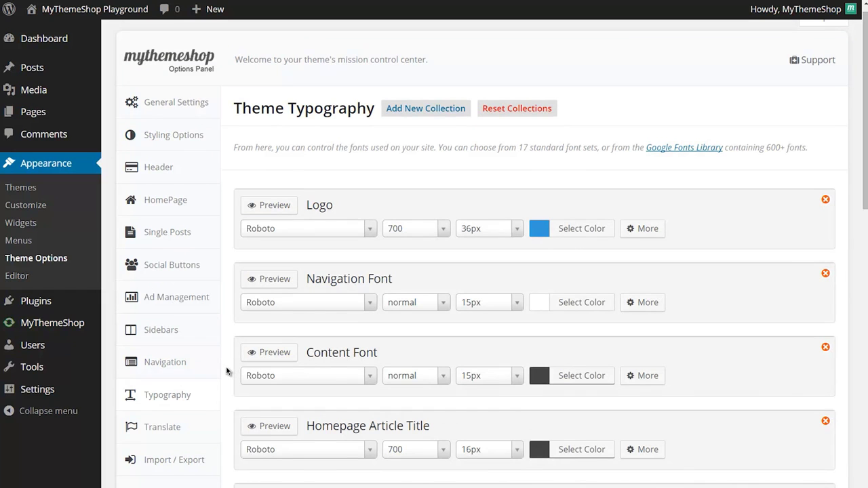
{"action": "scroll", "coordinate": [229, 359], "scroll_direction": "up", "scroll_amount": 1}
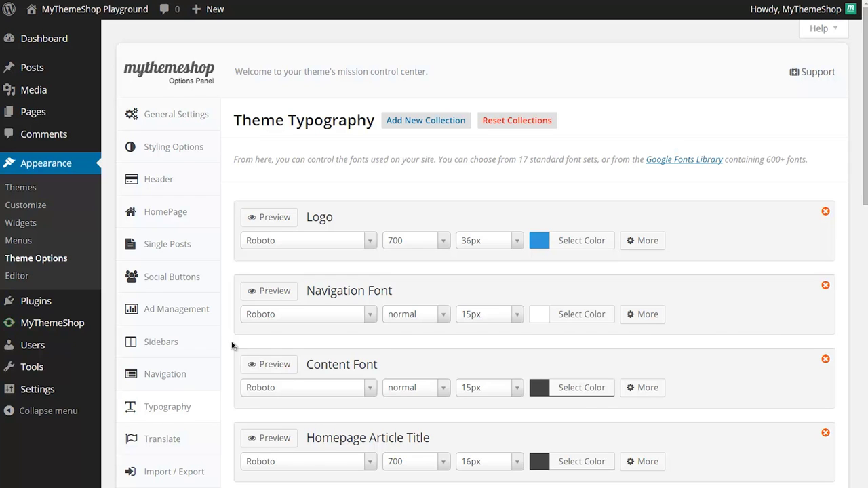
{"action": "scroll", "coordinate": [231, 345], "scroll_direction": "down", "scroll_amount": 1}
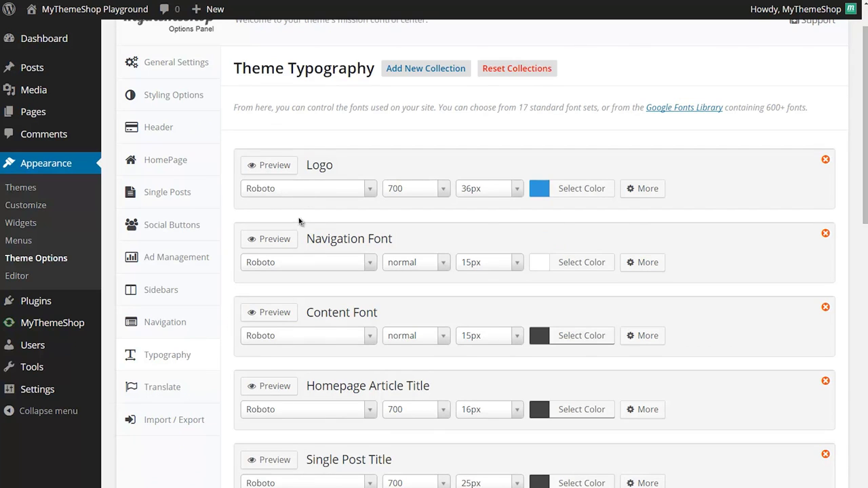
{"action": "scroll", "coordinate": [318, 244], "scroll_direction": "down", "scroll_amount": 1}
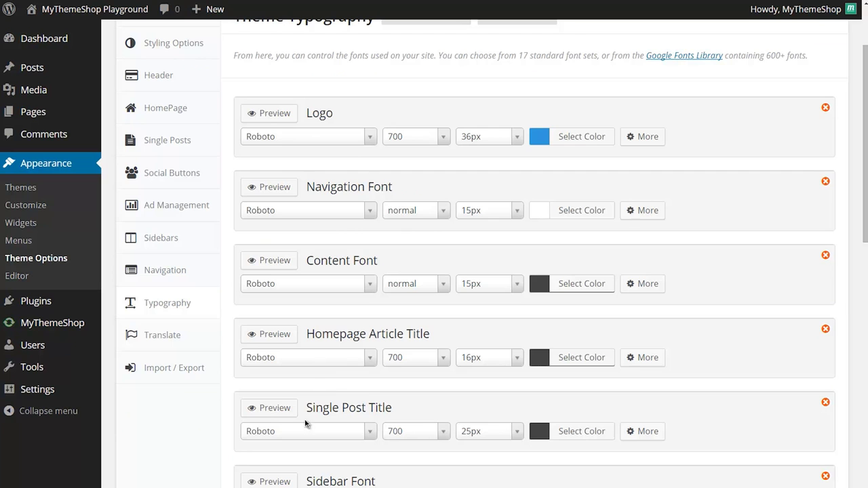
{"action": "scroll", "coordinate": [310, 412], "scroll_direction": "down", "scroll_amount": 8}
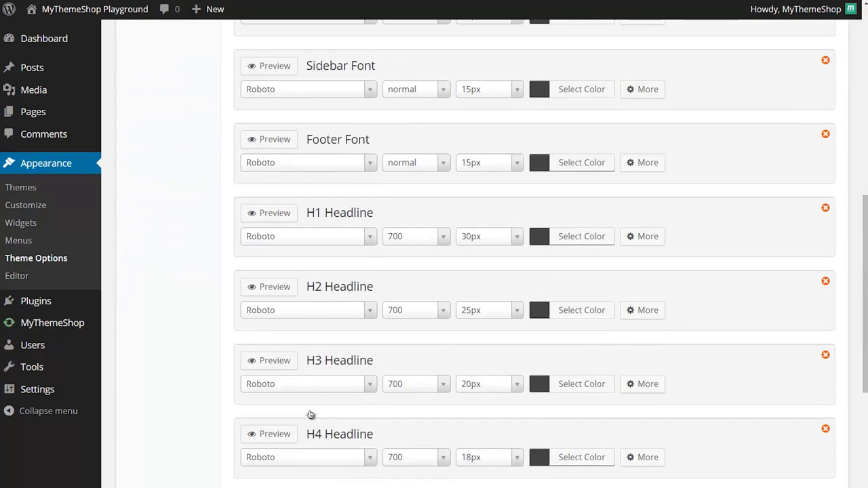
{"action": "scroll", "coordinate": [310, 412], "scroll_direction": "up", "scroll_amount": 8}
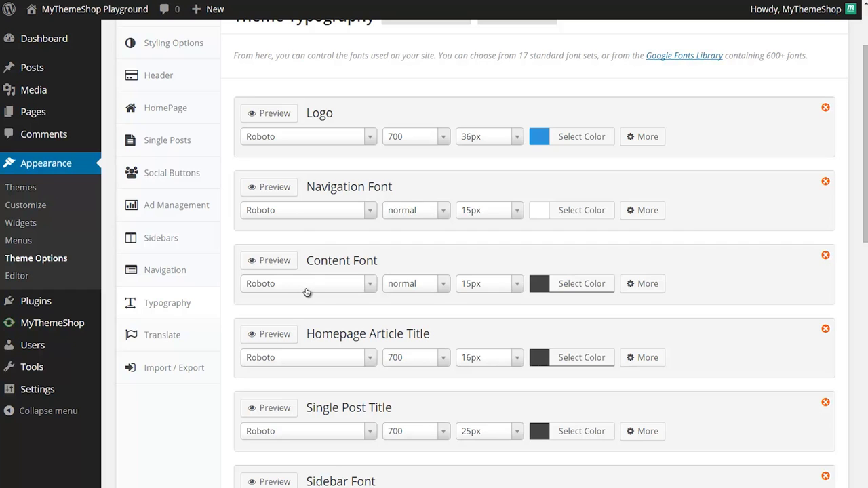
{"action": "left_click", "coordinate": [436, 285]}
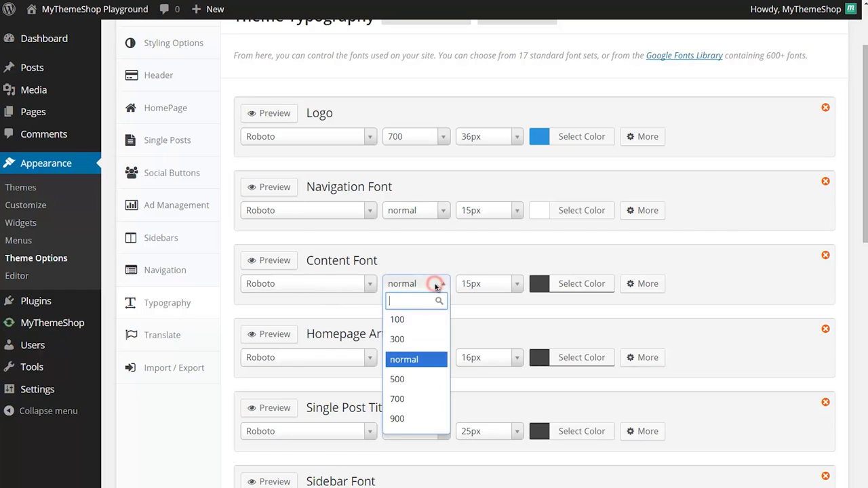
{"action": "left_click", "coordinate": [436, 284]}
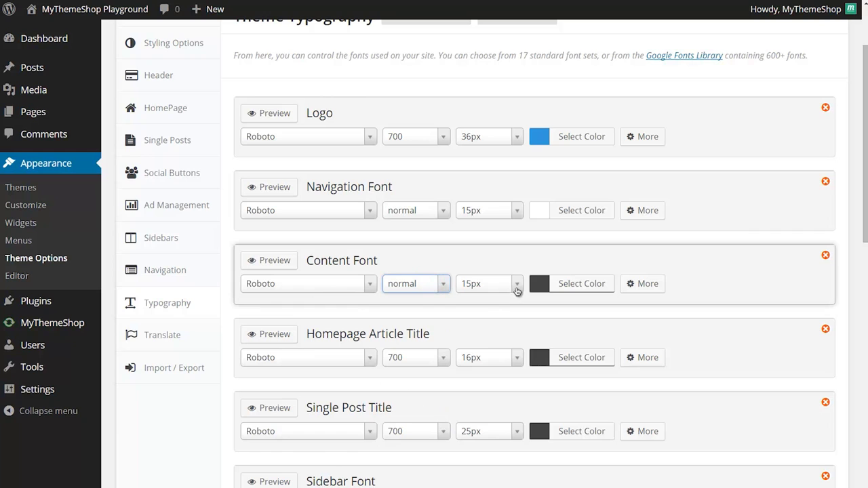
{"action": "left_click", "coordinate": [566, 288]}
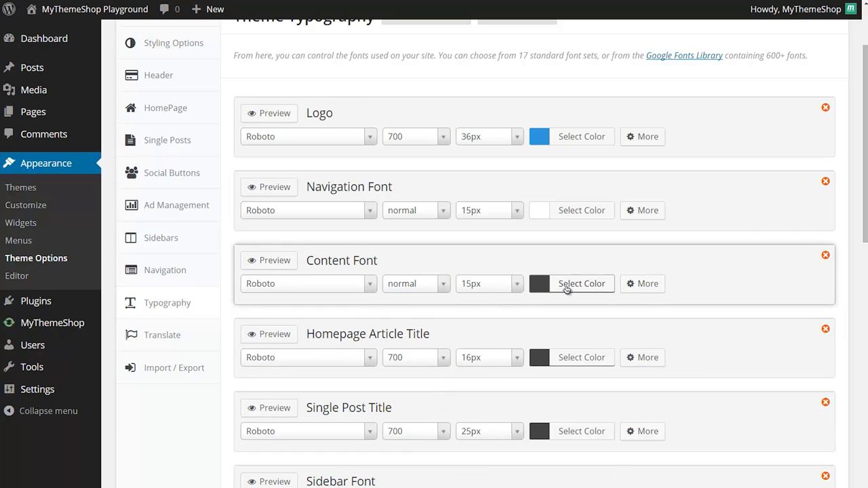
Browse the font families offered for the Content Font, from the standard fonts into the Google fonts
{"action": "left_click", "coordinate": [369, 285]}
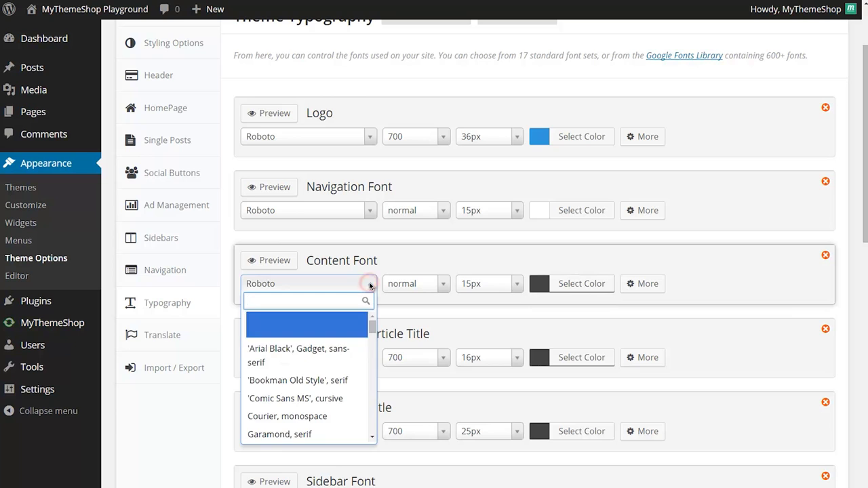
{"action": "left_click_drag", "start_coordinate": [372, 324], "coordinate": [372, 436]}
{"action": "scroll", "coordinate": [362, 401], "scroll_direction": "down", "scroll_amount": 10}
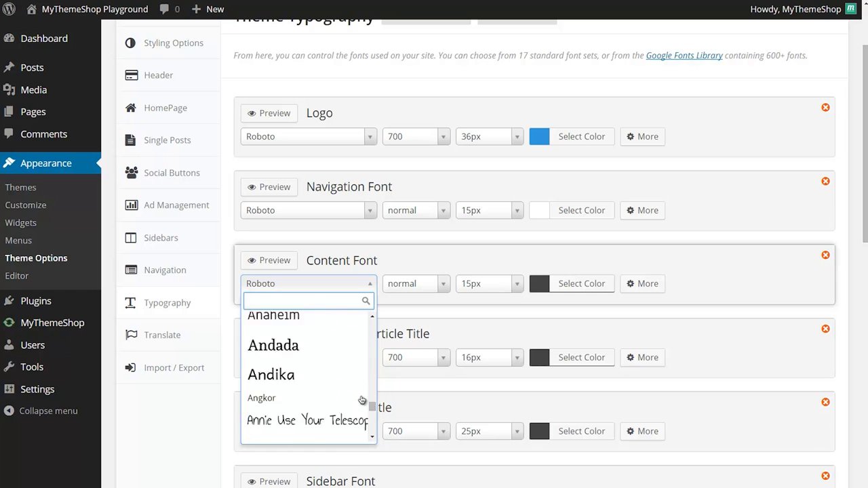
{"action": "left_click_drag", "start_coordinate": [372, 403], "coordinate": [371, 321]}
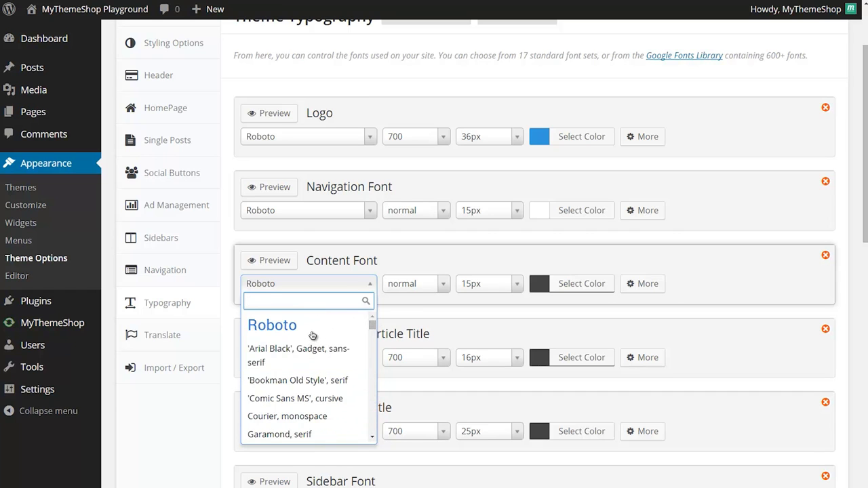
{"action": "scroll", "coordinate": [311, 347], "scroll_direction": "down", "scroll_amount": 3}
{"action": "scroll", "coordinate": [312, 346], "scroll_direction": "down", "scroll_amount": 2}
{"action": "scroll", "coordinate": [314, 348], "scroll_direction": "up", "scroll_amount": 5}
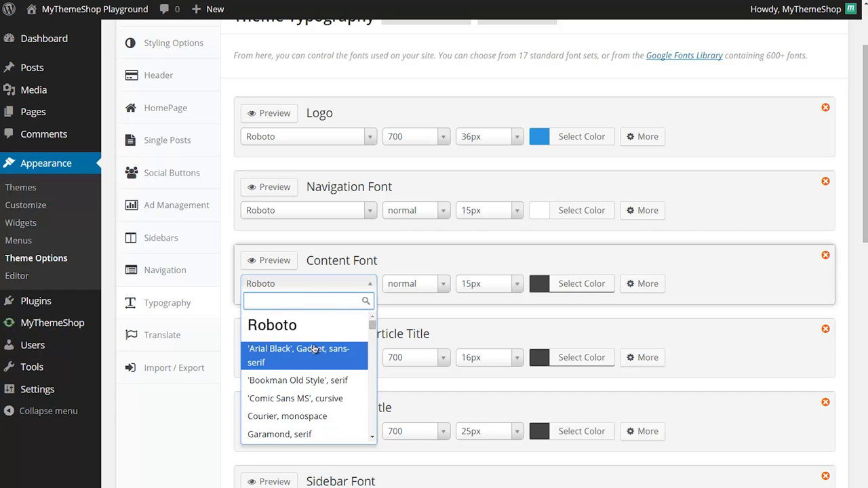
Search the font families for "droid sans" and set the Content Font to Droid Sans
{"action": "type", "text": "droid"}
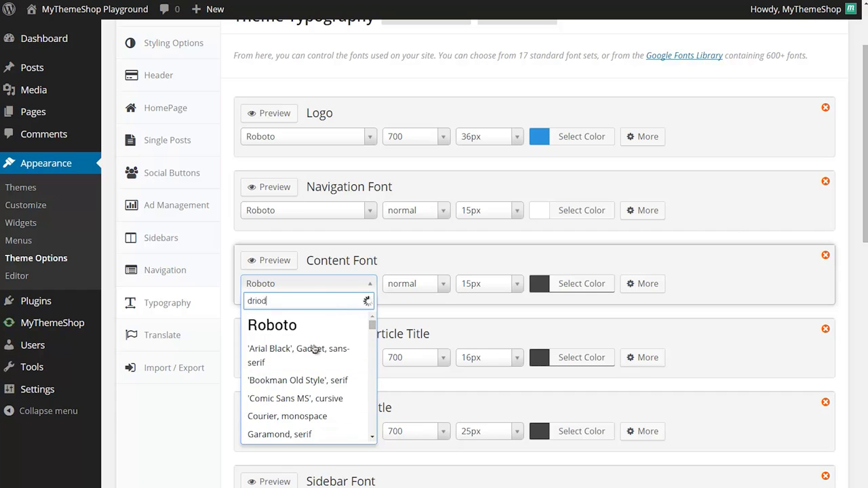
{"action": "key", "text": "BackSpace"}
{"action": "key", "text": "BackSpace"}
{"action": "key", "text": "BackSpace"}
{"action": "type", "text": "oid sd"}
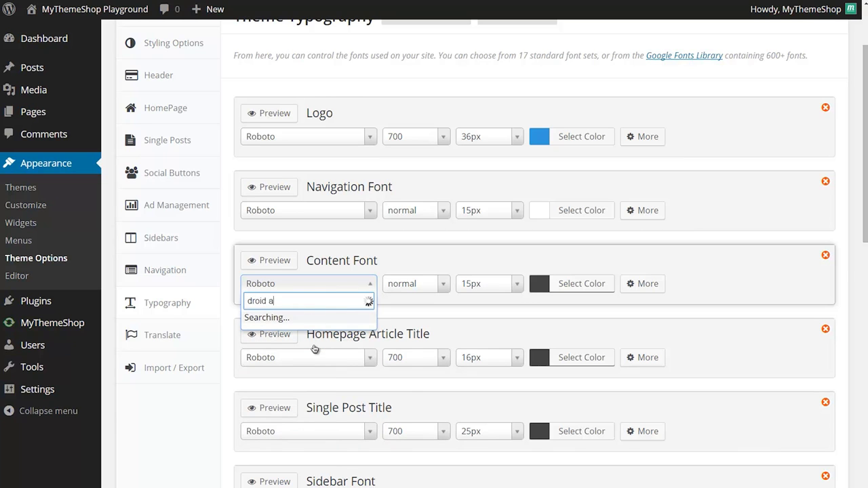
{"action": "key", "text": "BackSpace"}
{"action": "type", "text": "ans"}
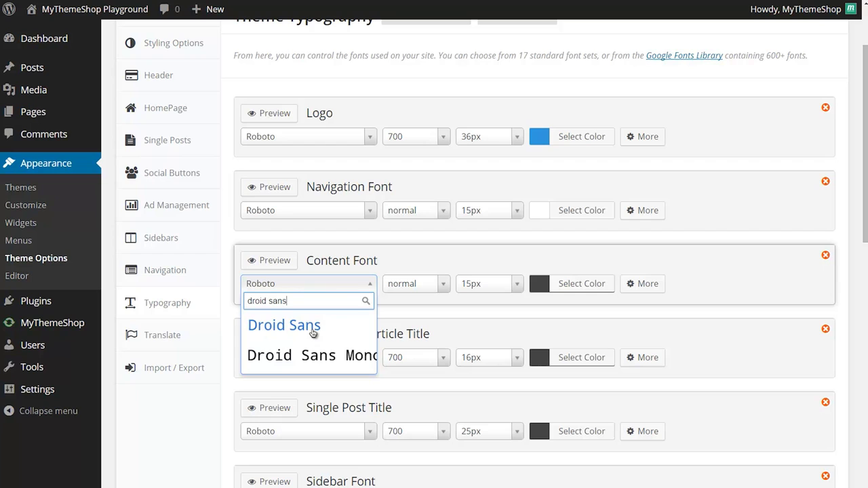
{"action": "left_click", "coordinate": [312, 327]}
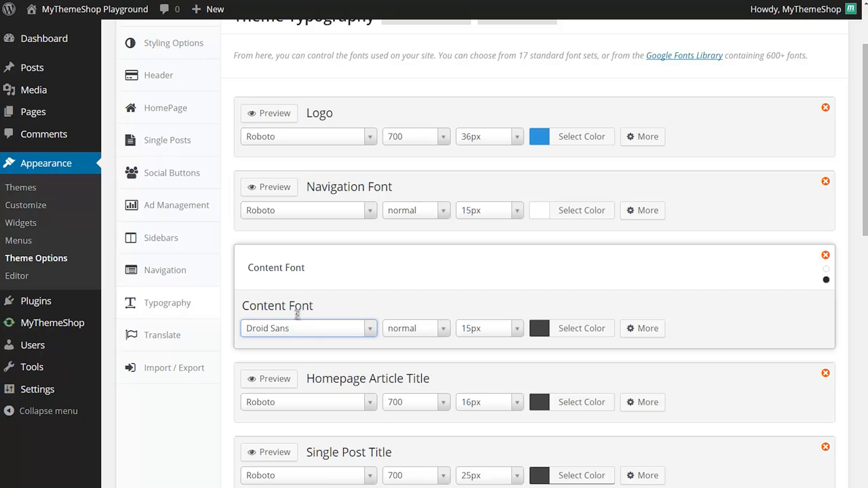
Set the Content Font's weight to 700 and its size to 16px
{"action": "left_click", "coordinate": [437, 329]}
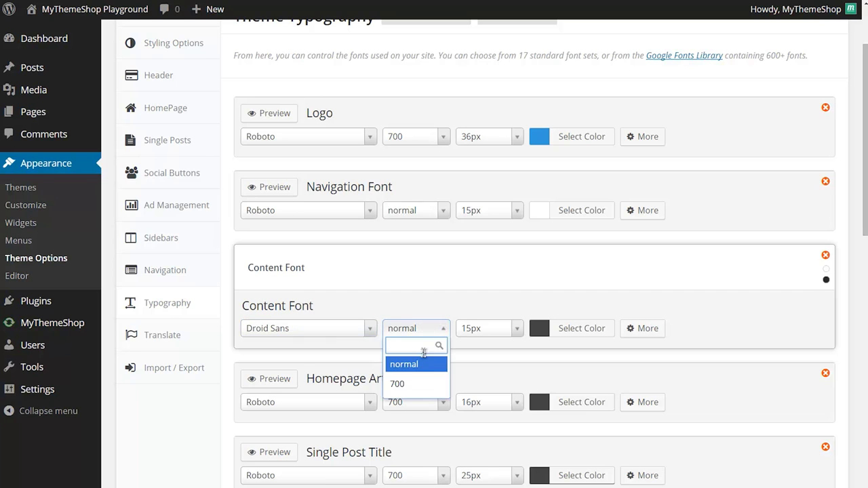
{"action": "left_click", "coordinate": [415, 385]}
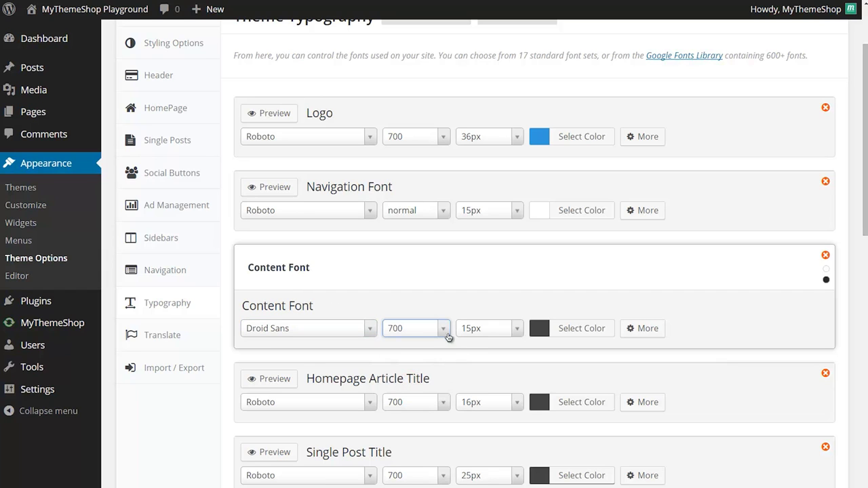
{"action": "left_click", "coordinate": [480, 329]}
{"action": "scroll", "coordinate": [486, 411], "scroll_direction": "down", "scroll_amount": 1}
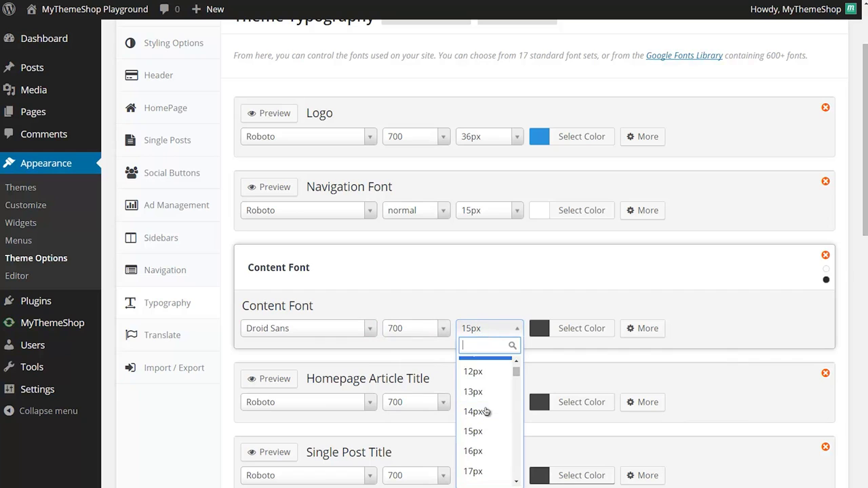
{"action": "left_click", "coordinate": [475, 450]}
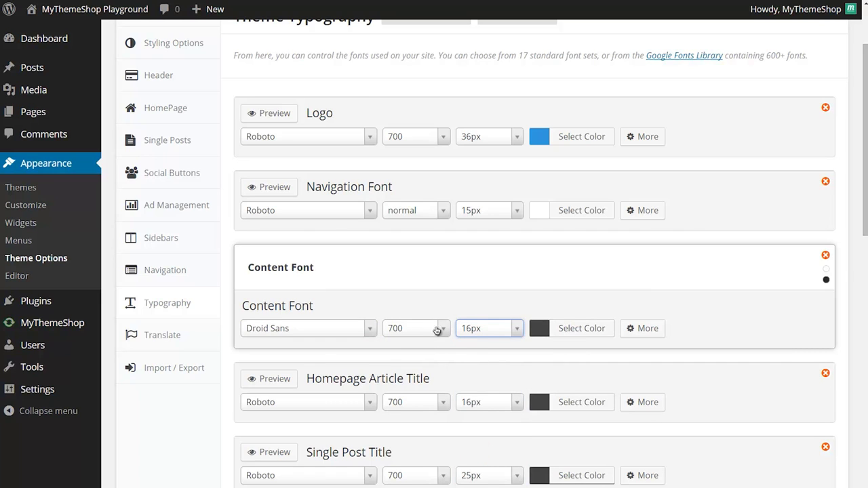
Darken the Content Font's color to #282828
{"action": "left_click", "coordinate": [540, 333]}
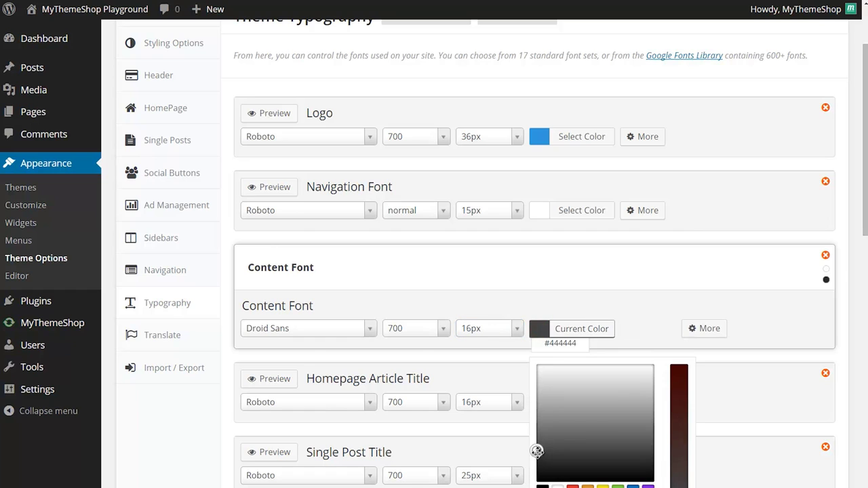
{"action": "left_click_drag", "start_coordinate": [537, 465], "coordinate": [526, 465]}
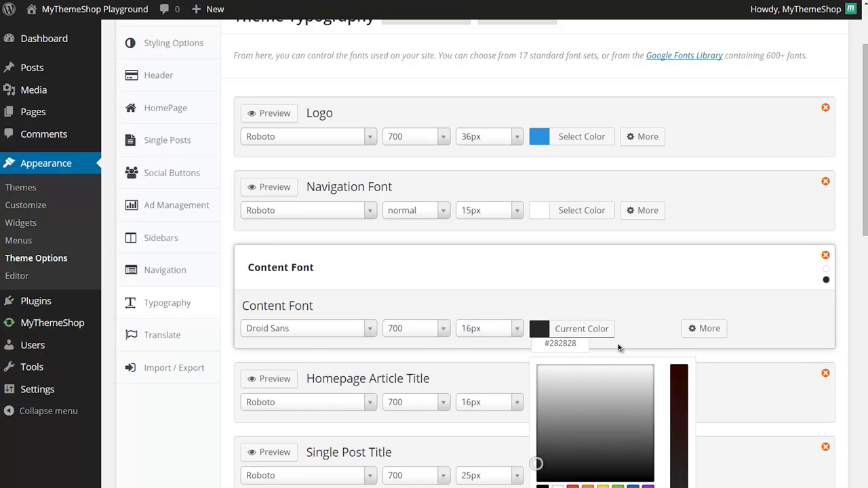
{"action": "left_click", "coordinate": [629, 325]}
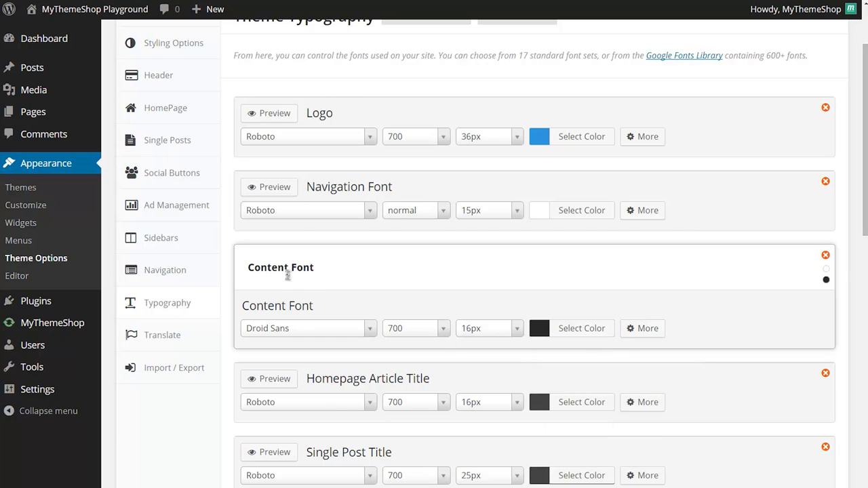
Set the Content Font's weight to normal and save the theme options
{"action": "left_click", "coordinate": [439, 330]}
{"action": "left_click", "coordinate": [418, 366]}
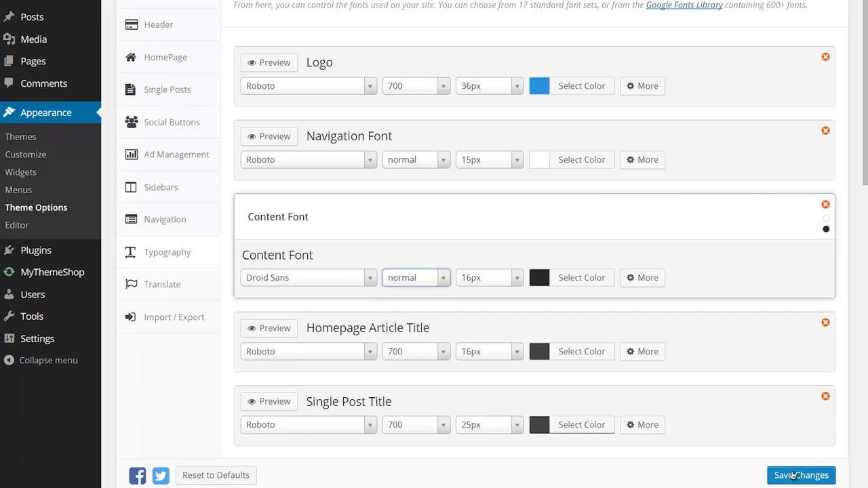
{"action": "left_click", "coordinate": [793, 475]}
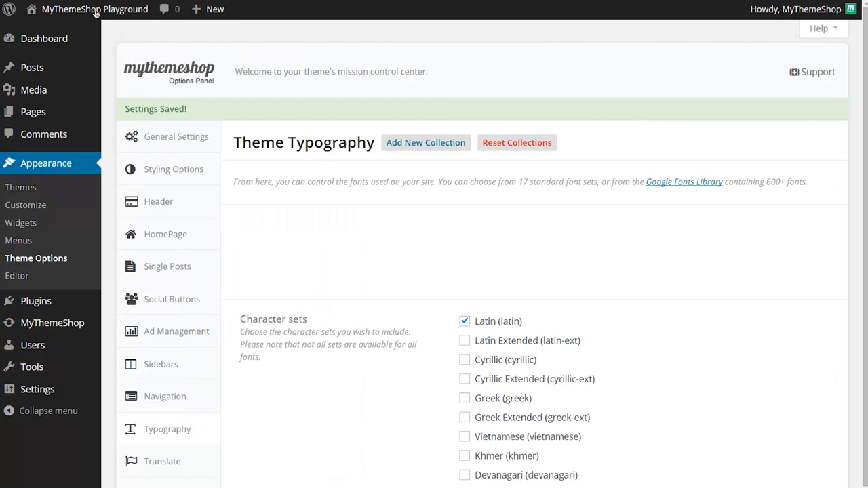
Visit the live site and open the post about US auto sales numbers to examine its body text
{"action": "left_click", "coordinate": [96, 14]}
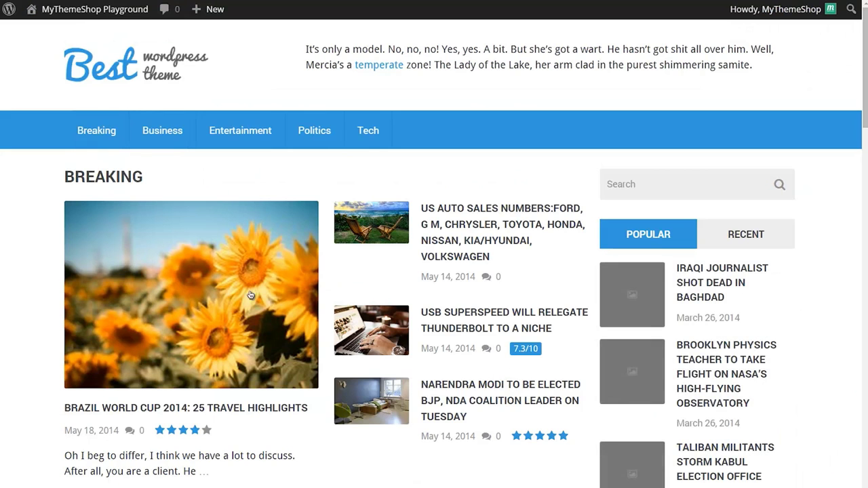
{"action": "left_click", "coordinate": [454, 210]}
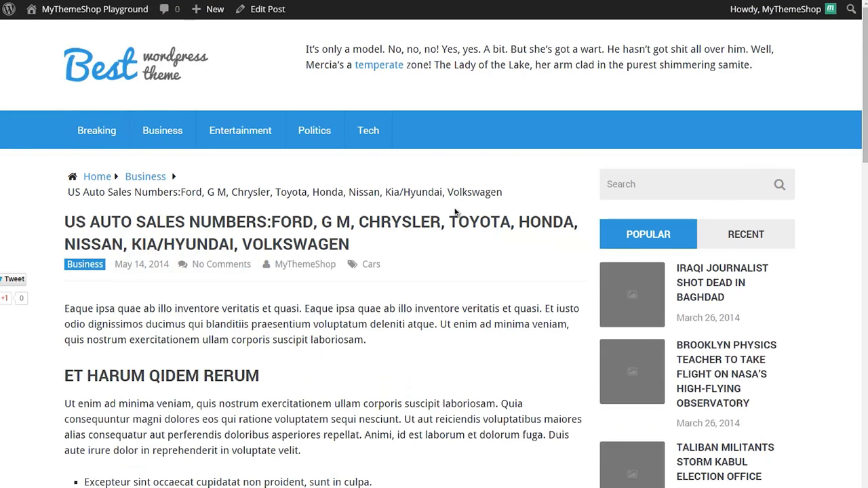
{"action": "scroll", "coordinate": [454, 212], "scroll_direction": "down", "scroll_amount": 3}
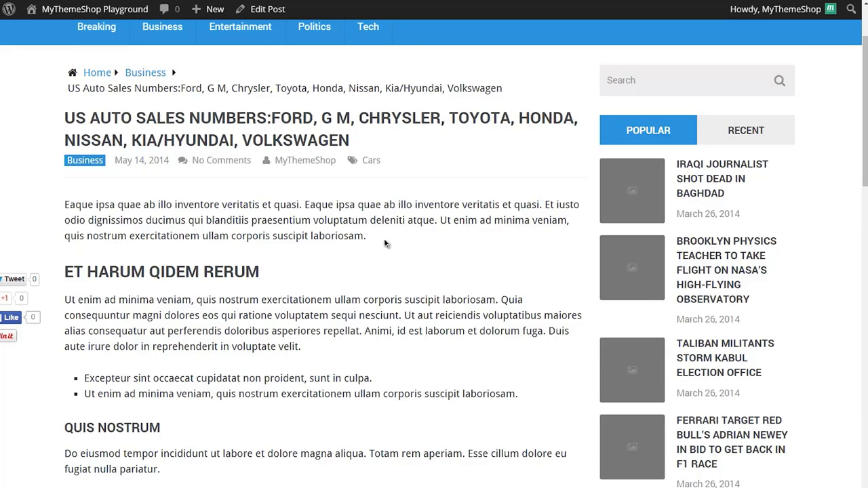
Return to the theme's typography options and set the Content Font's size to 13px
{"action": "left_click", "coordinate": [34, 431]}
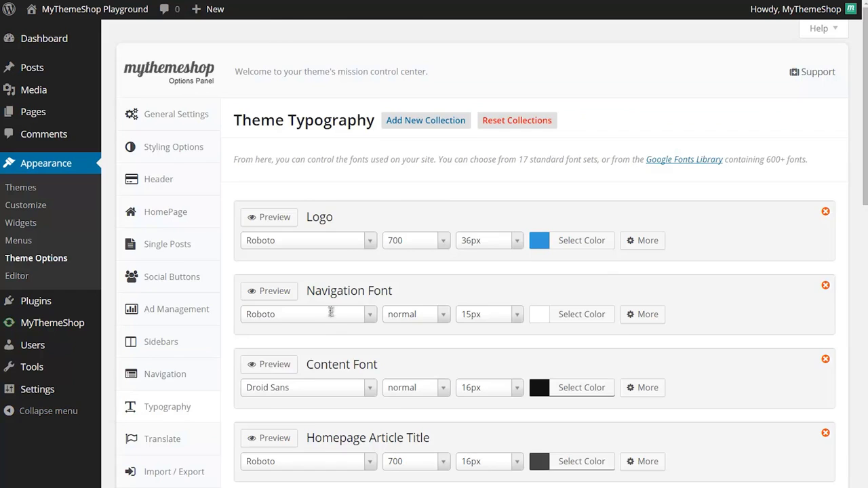
{"action": "scroll", "coordinate": [331, 312], "scroll_direction": "down", "scroll_amount": 1}
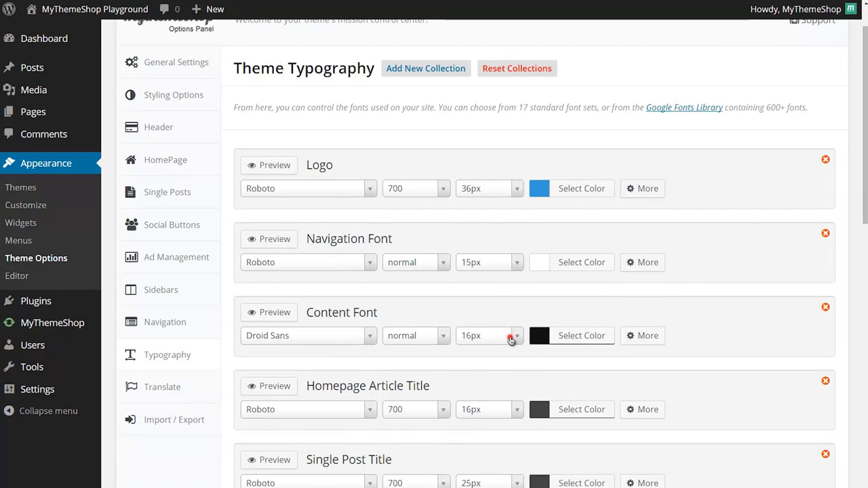
{"action": "left_click", "coordinate": [512, 336]}
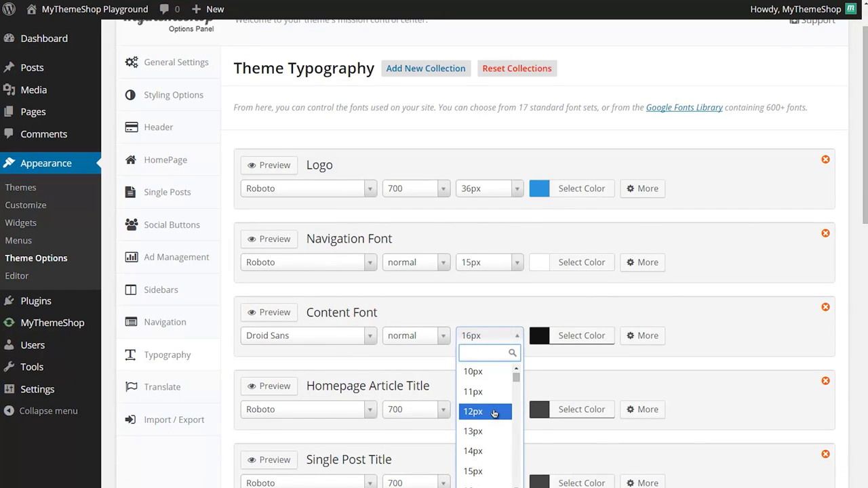
{"action": "left_click", "coordinate": [493, 430]}
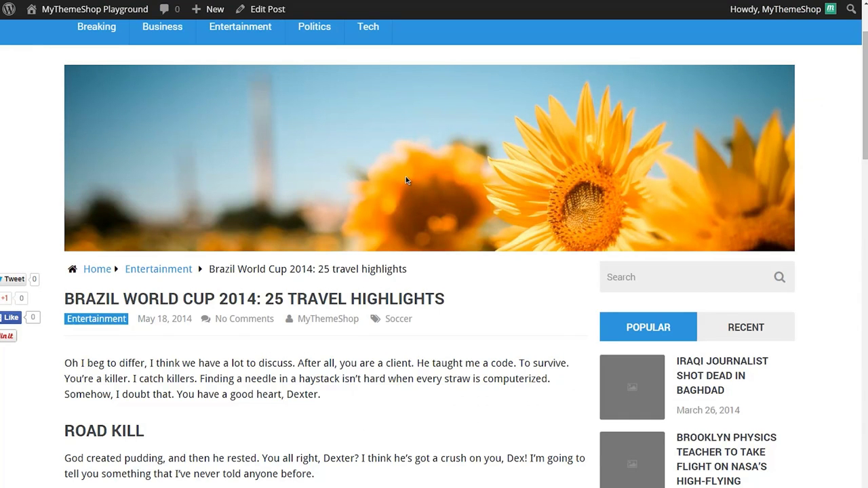
Reload the live post to check the Content Font, and look over the font collections in the theme's typography options
{"action": "key", "text": "F5"}
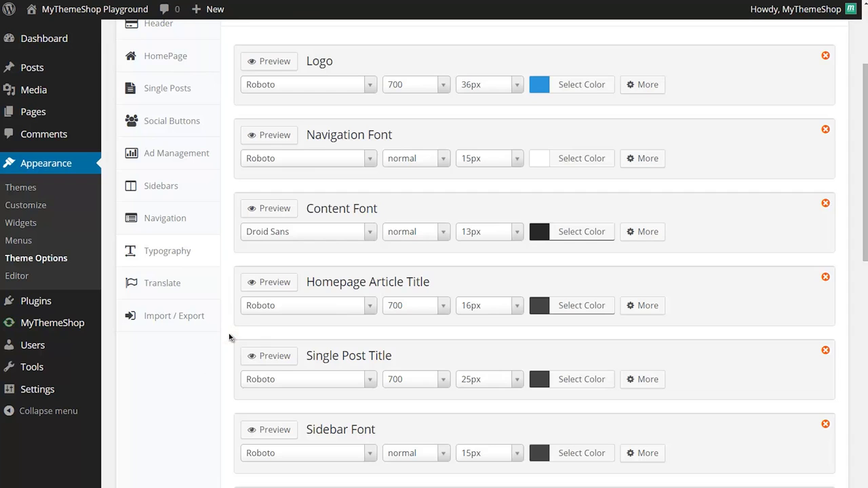
{"action": "scroll", "coordinate": [229, 337], "scroll_direction": "up", "scroll_amount": 3}
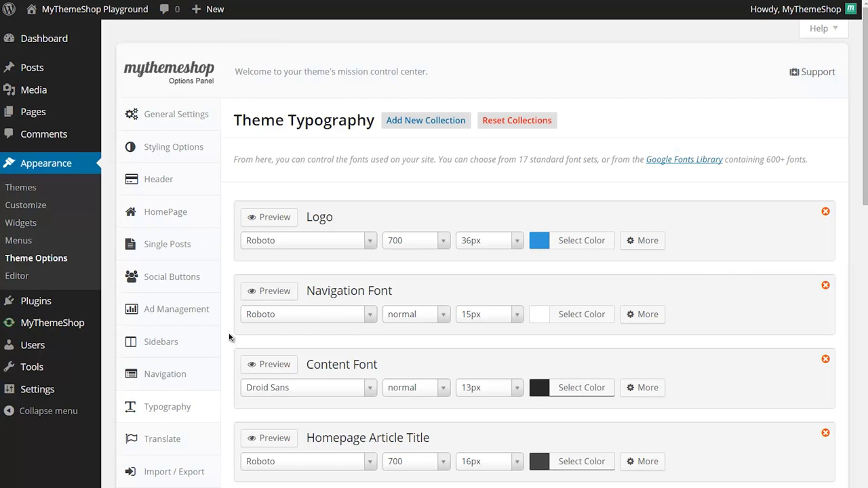
{"action": "scroll", "coordinate": [229, 339], "scroll_direction": "down", "scroll_amount": 3}
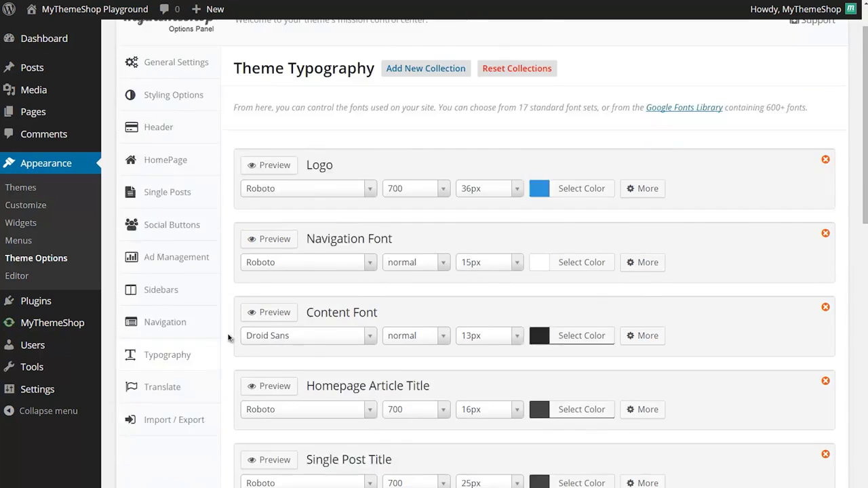
{"action": "scroll", "coordinate": [228, 332], "scroll_direction": "down", "scroll_amount": 2}
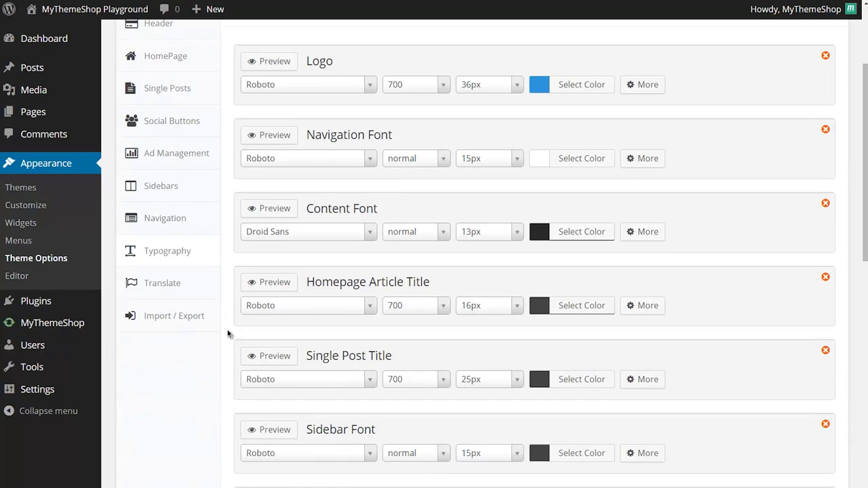
{"action": "scroll", "coordinate": [228, 332], "scroll_direction": "down", "scroll_amount": 2}
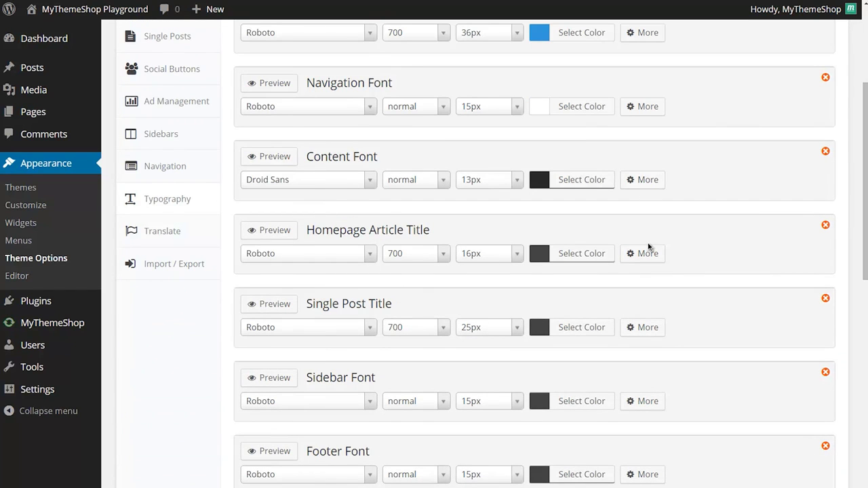
{"action": "scroll", "coordinate": [344, 263], "scroll_direction": "down", "scroll_amount": 2}
{"action": "scroll", "coordinate": [344, 263], "scroll_direction": "down", "scroll_amount": 2}
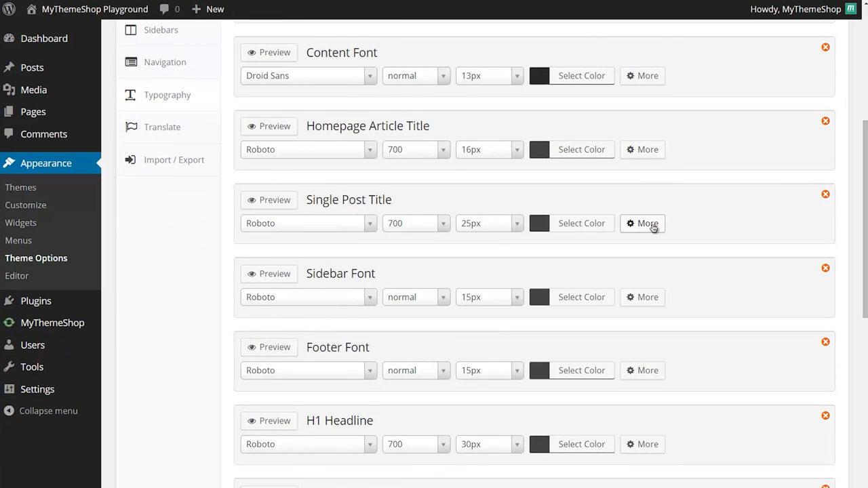
Set the Single Post Title's additional CSS to "text-transform: capitalize;" and reload the live post to check its title
{"action": "left_click", "coordinate": [652, 227]}
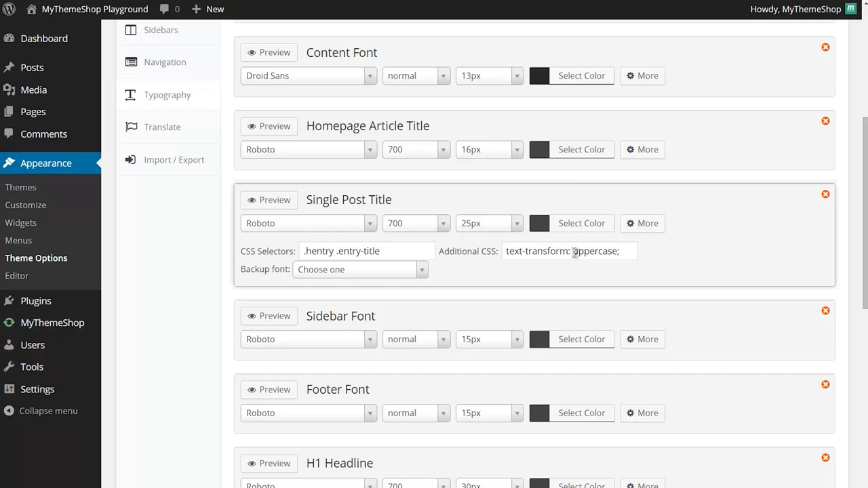
{"action": "left_click", "coordinate": [657, 262]}
{"action": "double_click", "coordinate": [598, 251]}
{"action": "type", "text": "ca"}
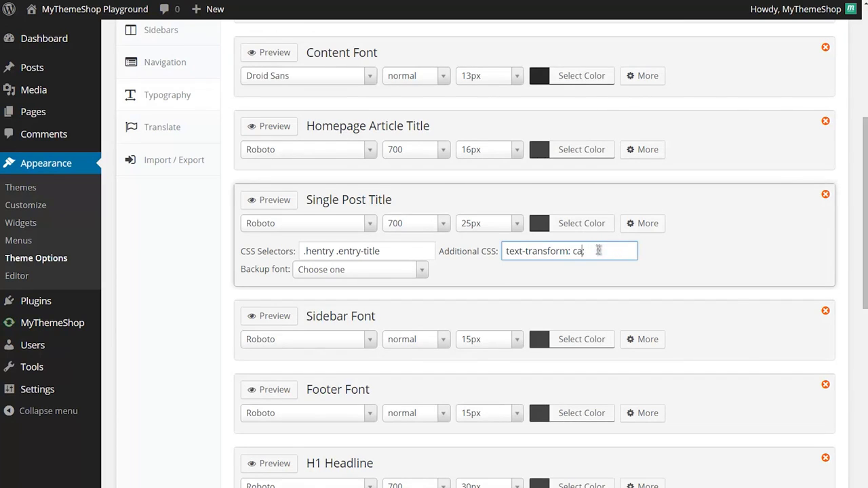
{"action": "type", "text": "pit"}
{"action": "key", "text": "BackSpace"}
{"action": "key", "text": "BackSpace"}
{"action": "type", "text": "italize"}
{"action": "left_click", "coordinate": [655, 368]}
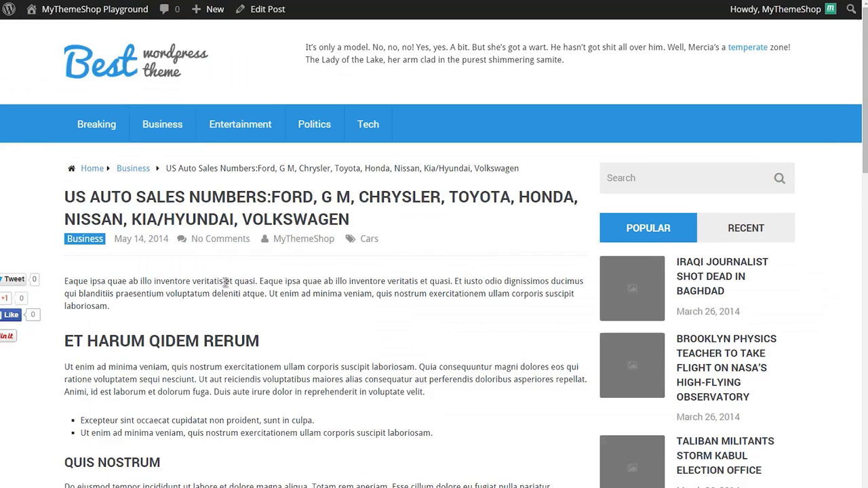
{"action": "key", "text": "F5"}
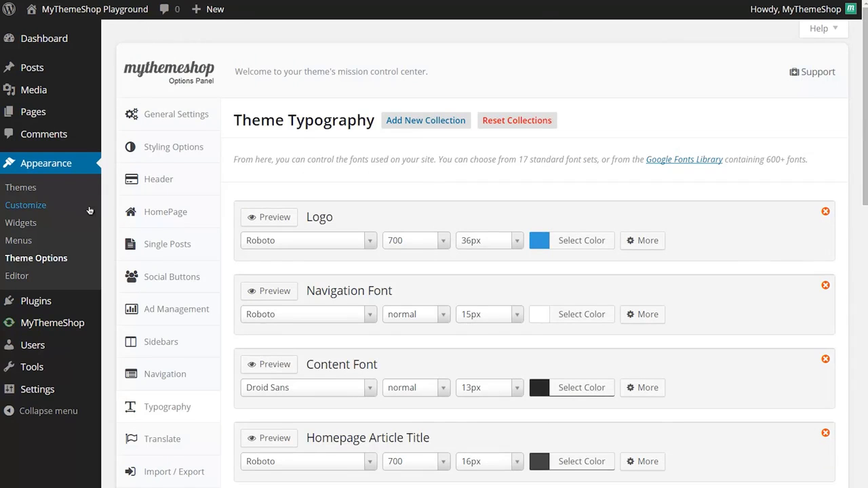
Show the Single Post Title's additional settings in the typography options and look through its backup font choices
{"action": "scroll", "coordinate": [291, 265], "scroll_direction": "down", "scroll_amount": 5}
{"action": "scroll", "coordinate": [275, 251], "scroll_direction": "down", "scroll_amount": 1}
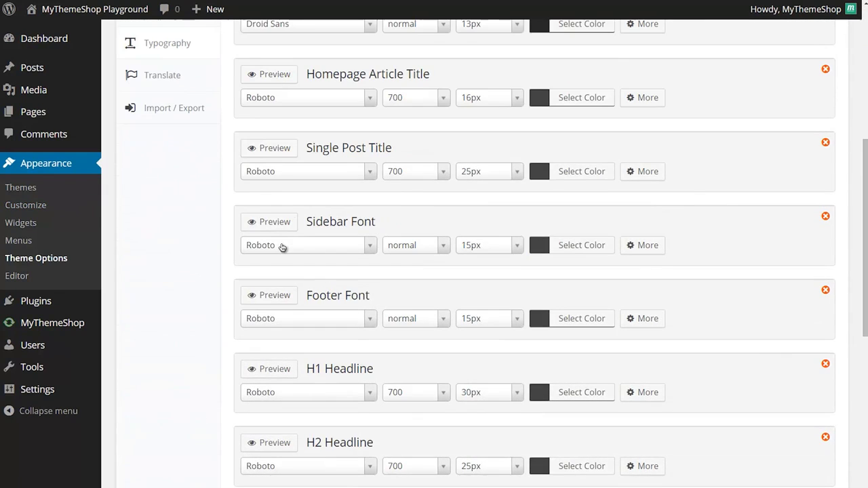
{"action": "left_click", "coordinate": [637, 173]}
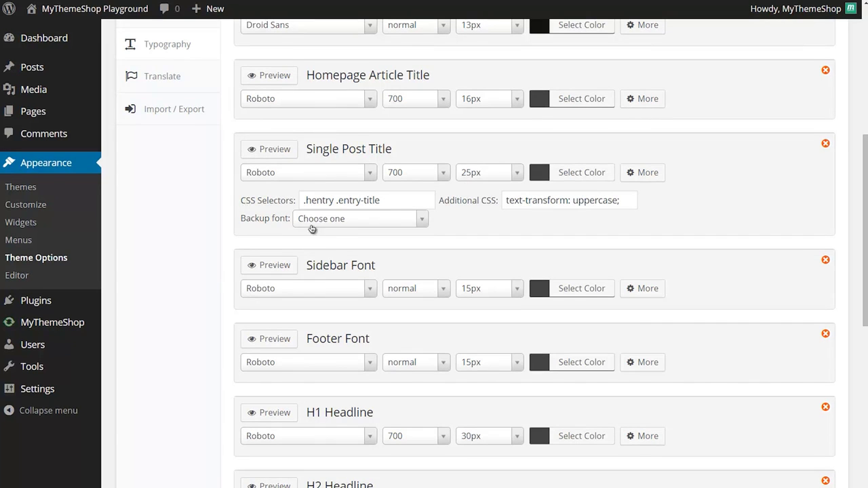
{"action": "left_click", "coordinate": [336, 222]}
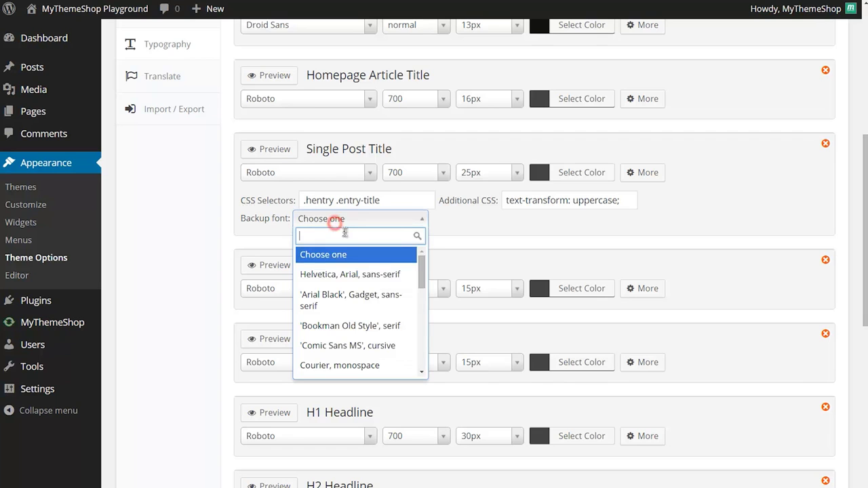
{"action": "scroll", "coordinate": [348, 285], "scroll_direction": "down", "scroll_amount": 5}
{"action": "scroll", "coordinate": [369, 287], "scroll_direction": "up", "scroll_amount": 5}
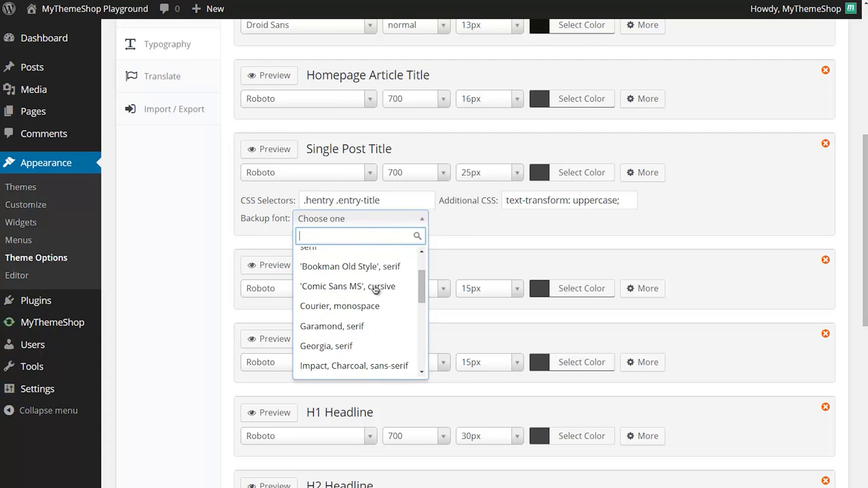
{"action": "left_click", "coordinate": [452, 240]}
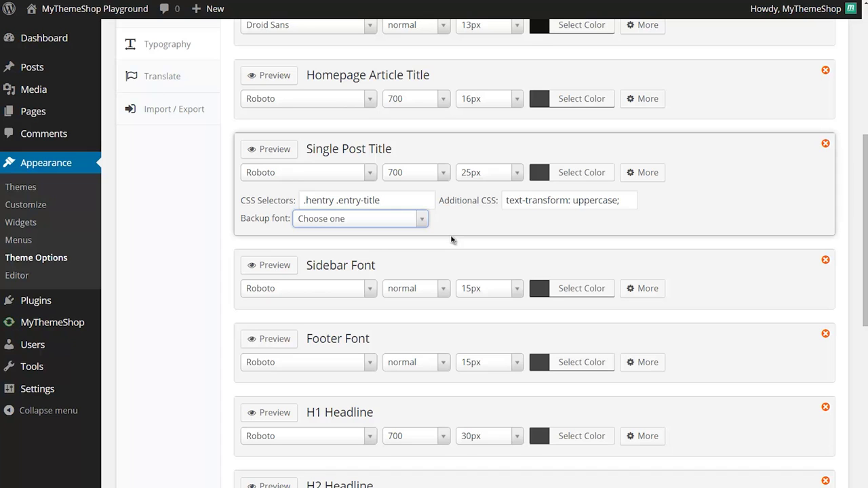
{"action": "left_click", "coordinate": [380, 218]}
{"action": "scroll", "coordinate": [395, 307], "scroll_direction": "down", "scroll_amount": 1}
{"action": "scroll", "coordinate": [395, 307], "scroll_direction": "up", "scroll_amount": 2}
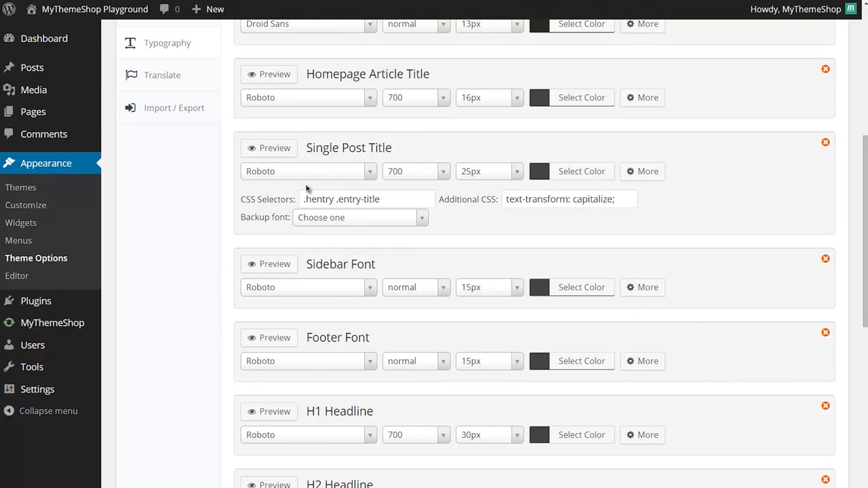
Browse the font families available for the Single Post Title without choosing another one
{"action": "left_click", "coordinate": [367, 173]}
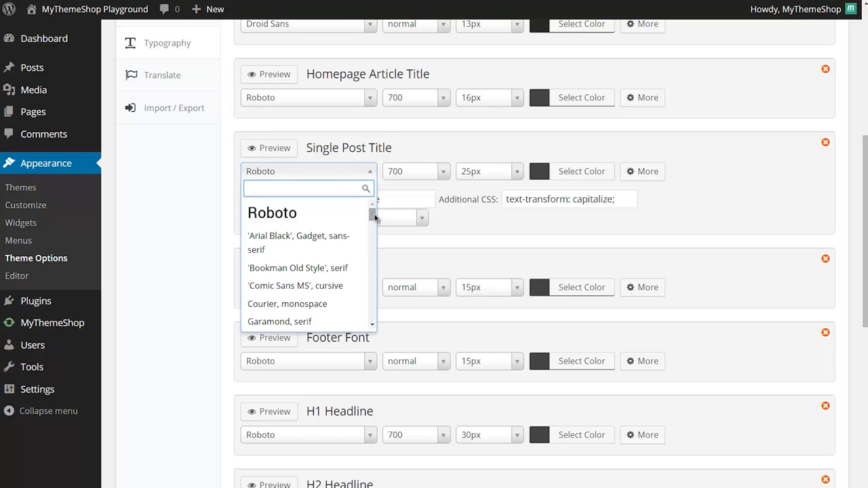
{"action": "left_click_drag", "start_coordinate": [372, 216], "coordinate": [374, 330]}
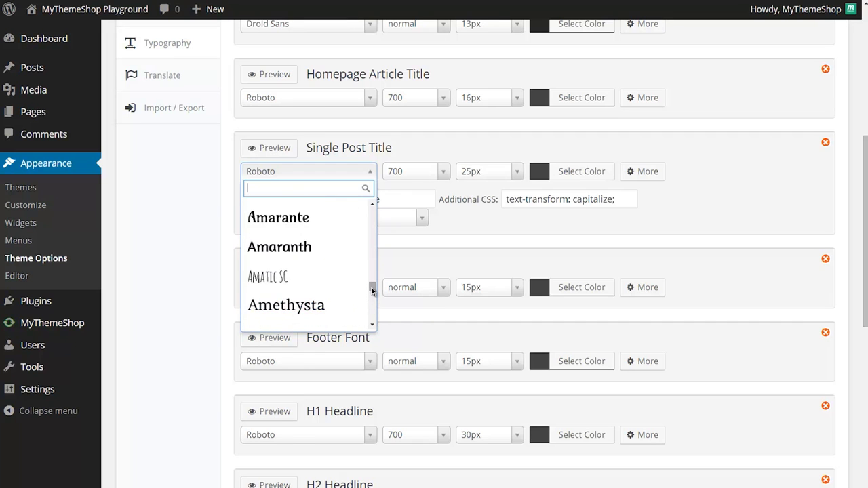
{"action": "left_click_drag", "start_coordinate": [372, 292], "coordinate": [369, 209]}
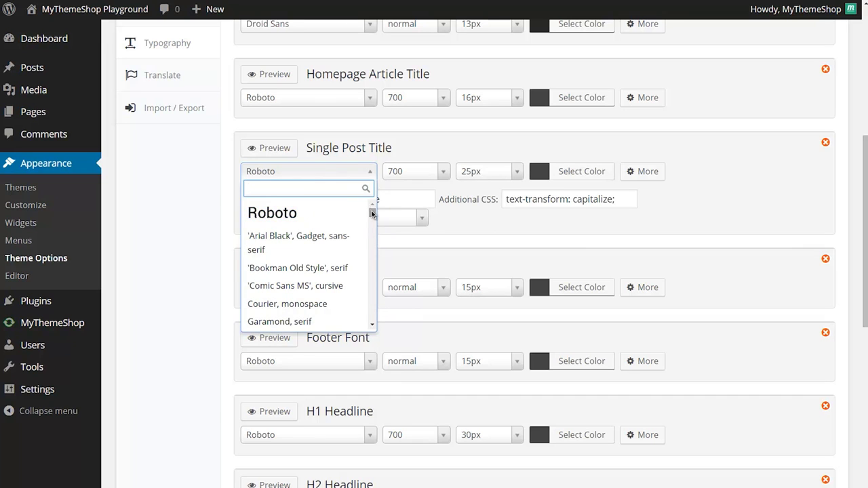
{"action": "left_click_drag", "start_coordinate": [370, 213], "coordinate": [372, 242]}
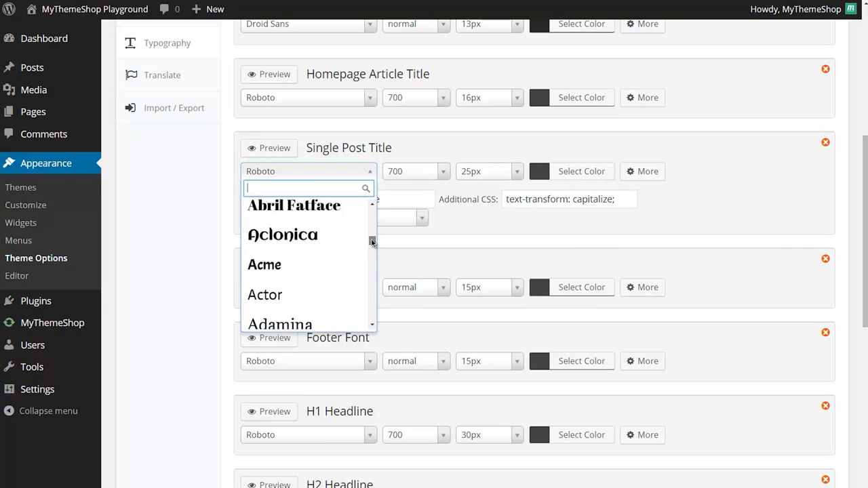
{"action": "left_click_drag", "start_coordinate": [372, 242], "coordinate": [374, 195]}
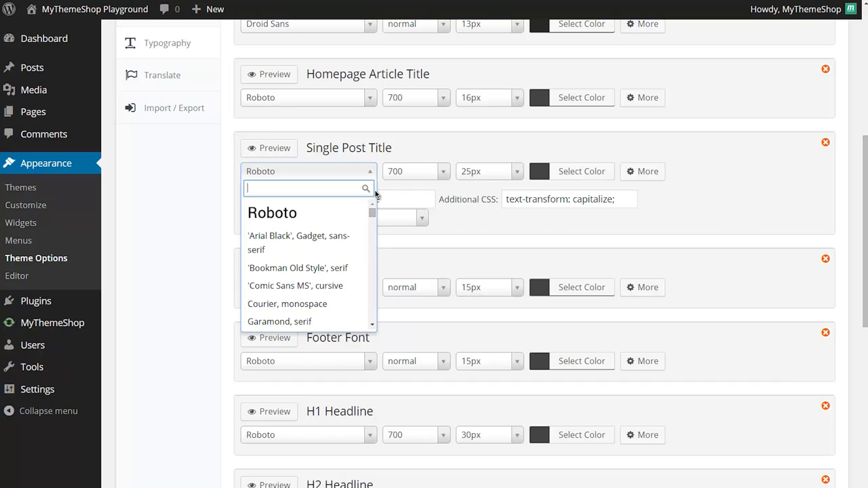
{"action": "left_click", "coordinate": [372, 173]}
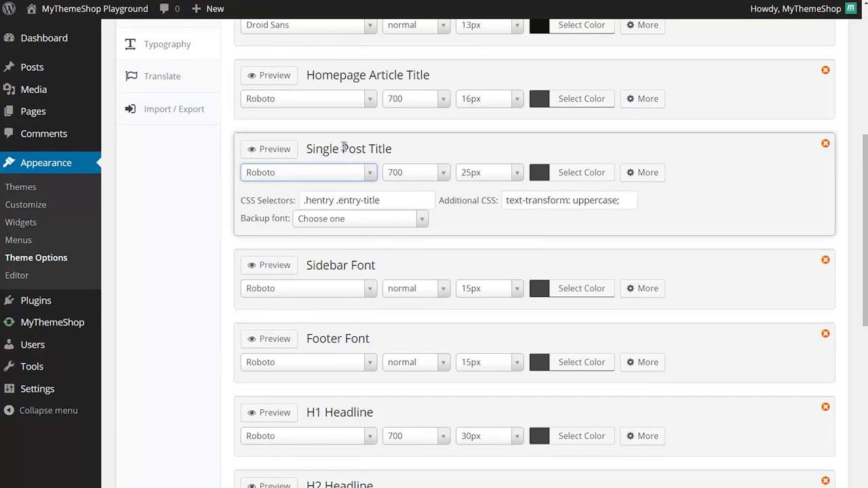
Preview the Single Post Title's styling, and examine the headline collections and the character set options
{"action": "left_click", "coordinate": [286, 148]}
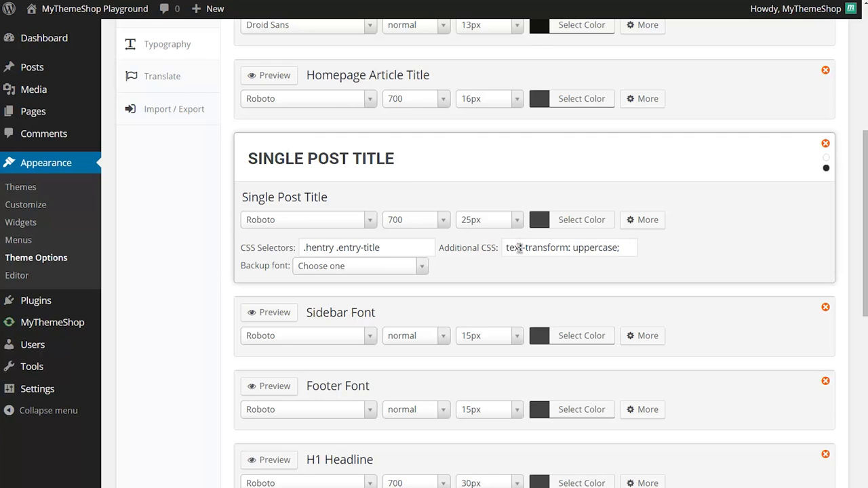
{"action": "left_click", "coordinate": [362, 224]}
{"action": "left_click", "coordinate": [186, 191]}
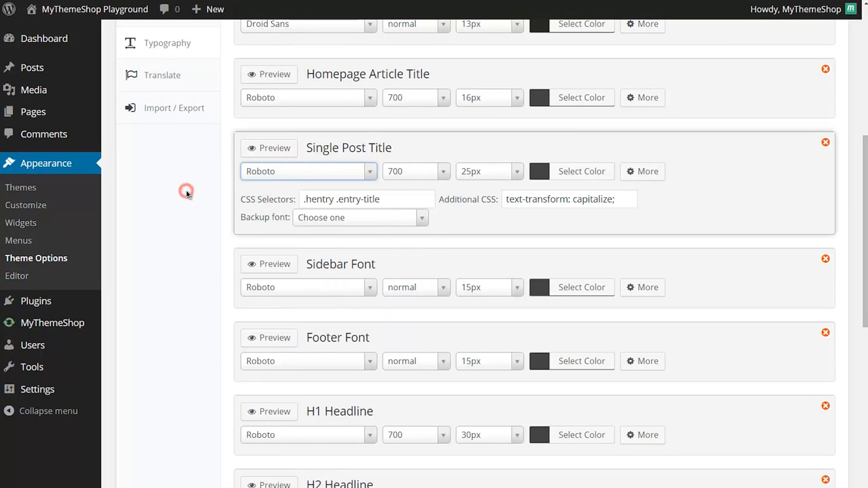
{"action": "scroll", "coordinate": [187, 194], "scroll_direction": "down", "scroll_amount": 8}
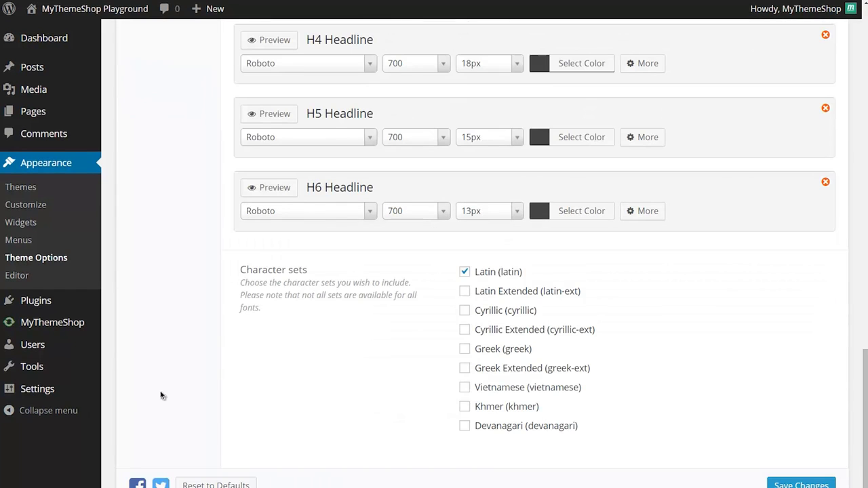
{"action": "scroll", "coordinate": [170, 389], "scroll_direction": "up", "scroll_amount": 5}
{"action": "scroll", "coordinate": [172, 394], "scroll_direction": "up", "scroll_amount": 10}
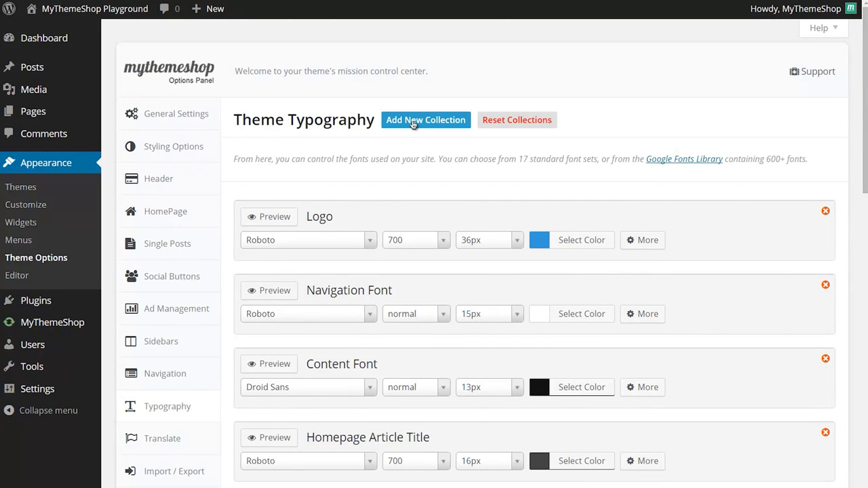
Add a new typography collection and compare its settings with those of the existing collections
{"action": "left_click", "coordinate": [413, 121]}
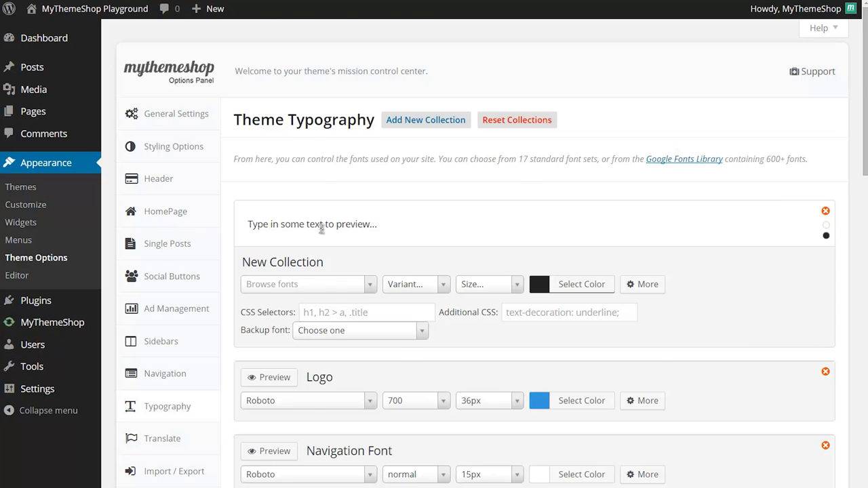
{"action": "scroll", "coordinate": [322, 230], "scroll_direction": "down", "scroll_amount": 1}
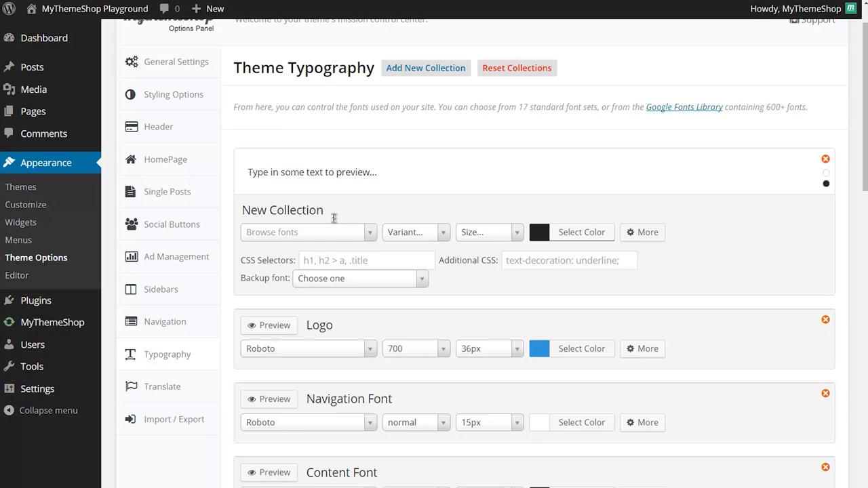
{"action": "scroll", "coordinate": [325, 224], "scroll_direction": "down", "scroll_amount": 1}
{"action": "scroll", "coordinate": [309, 231], "scroll_direction": "down", "scroll_amount": 1}
{"action": "scroll", "coordinate": [309, 379], "scroll_direction": "down", "scroll_amount": 1}
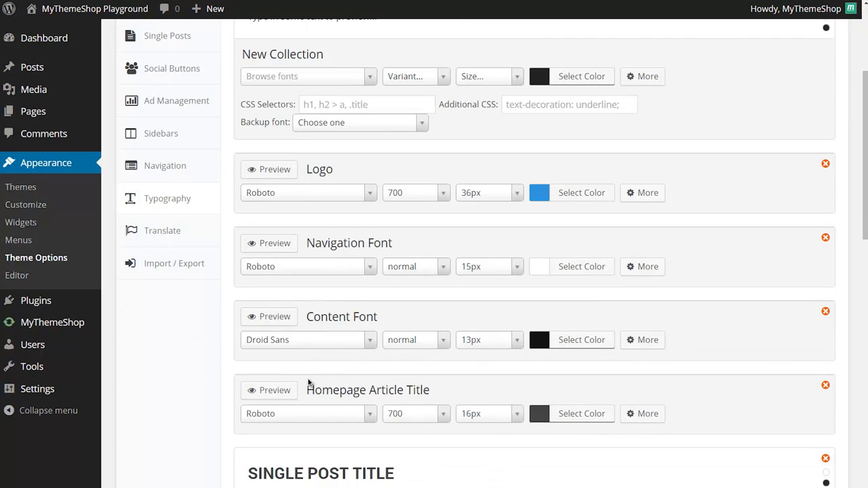
{"action": "scroll", "coordinate": [310, 376], "scroll_direction": "up", "scroll_amount": 3}
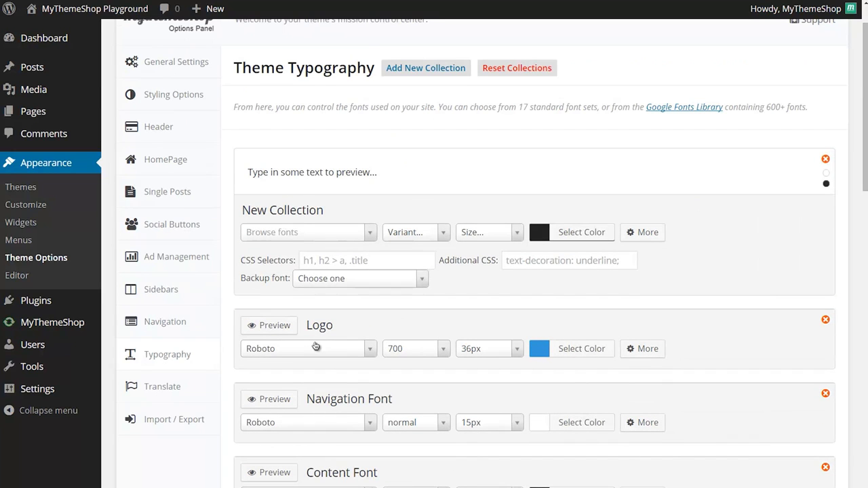
Look over the new collection's font, variant and CSS selector settings, and delete the collection
{"action": "left_click", "coordinate": [431, 260]}
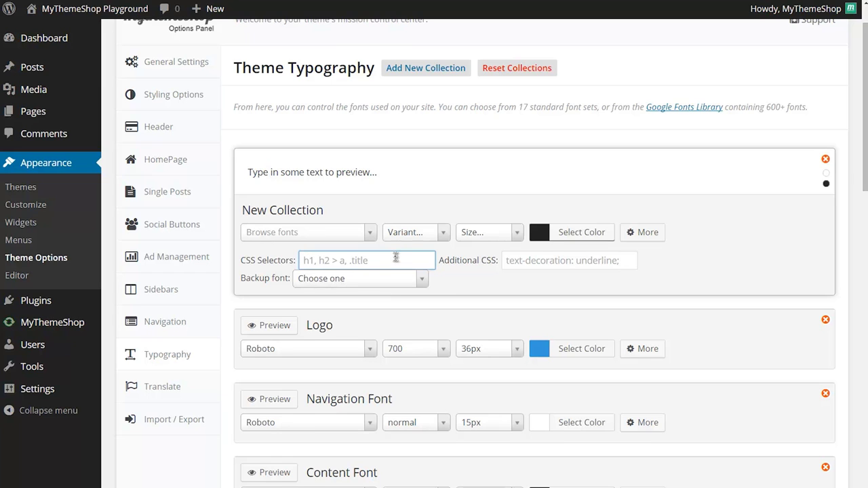
{"action": "left_click", "coordinate": [372, 233]}
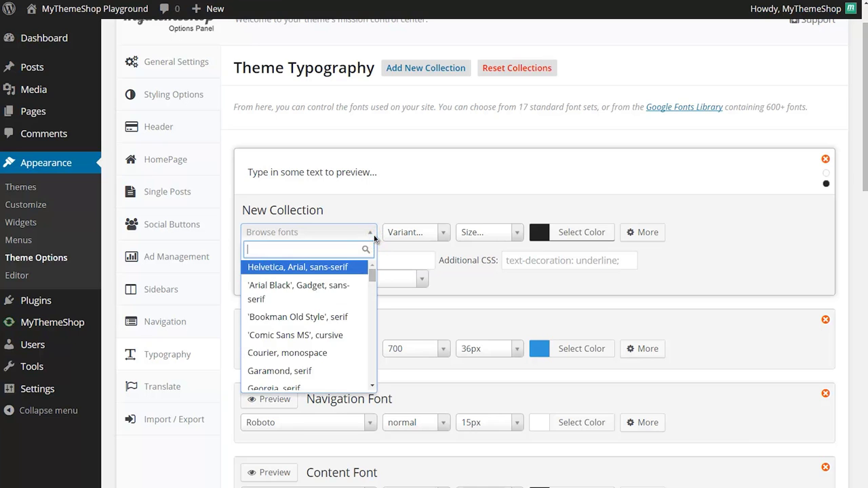
{"action": "left_click", "coordinate": [373, 234]}
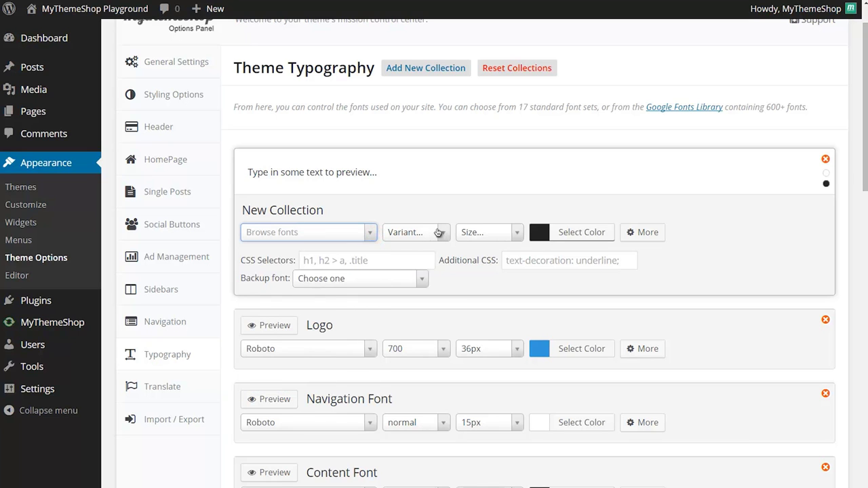
{"action": "left_click", "coordinate": [430, 230]}
{"action": "left_click", "coordinate": [427, 229]}
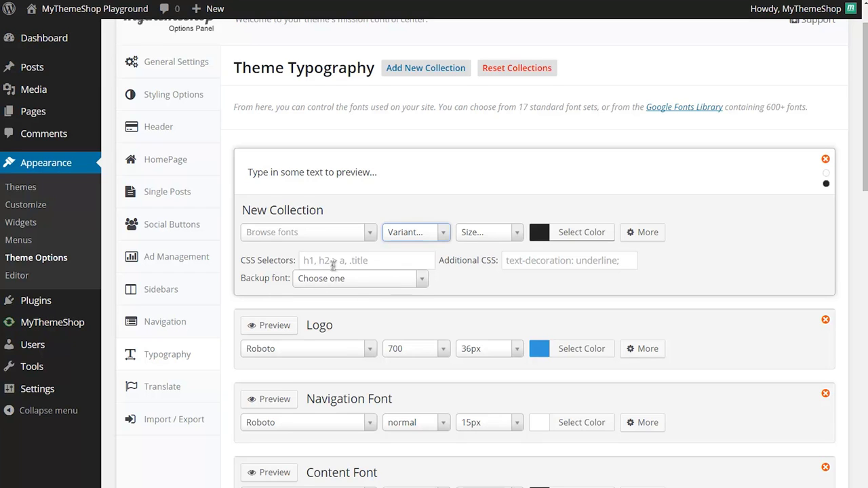
{"action": "left_click", "coordinate": [333, 264]}
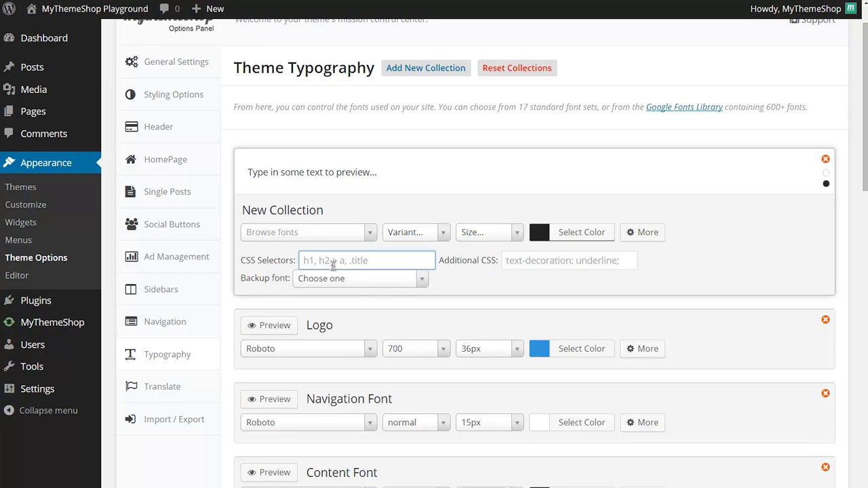
{"action": "left_click", "coordinate": [826, 161]}
{"action": "left_click", "coordinate": [455, 54]}
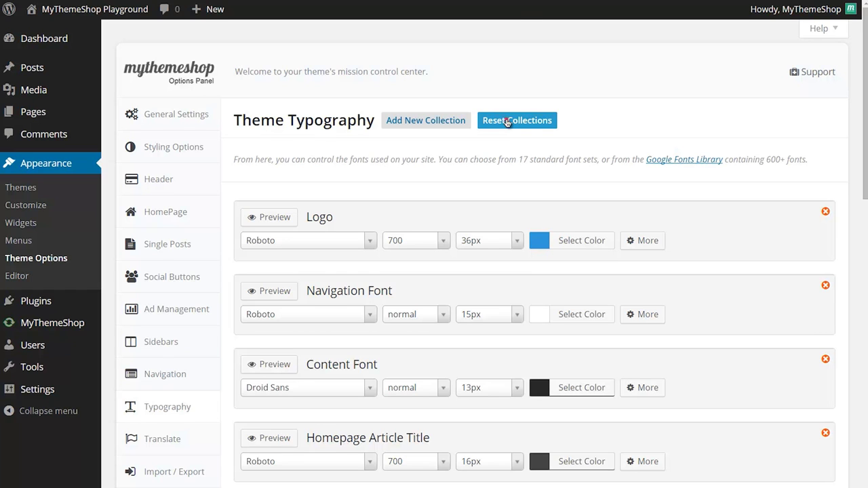
Reset all typography collections to the theme's defaults and look over the restored font settings
{"action": "left_click", "coordinate": [507, 122]}
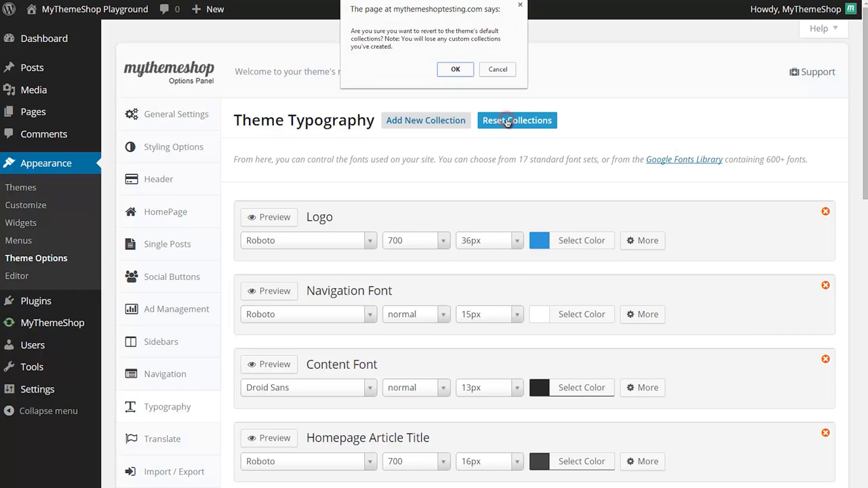
{"action": "left_click", "coordinate": [452, 69]}
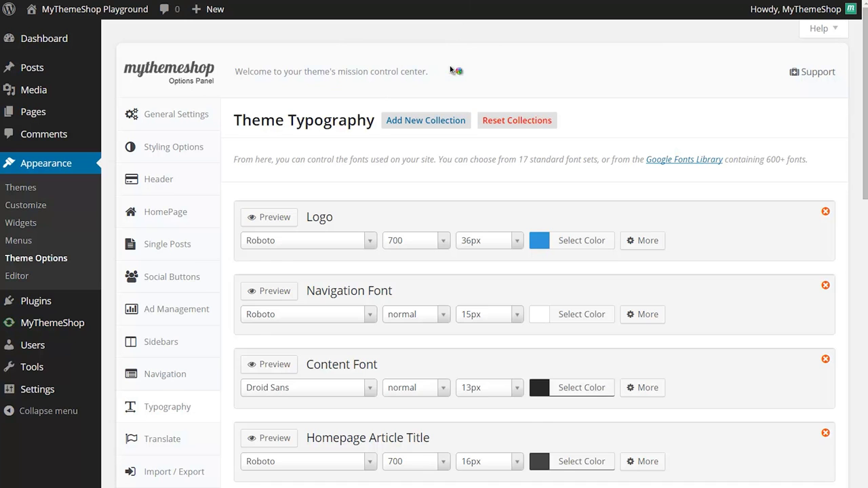
{"action": "scroll", "coordinate": [444, 84], "scroll_direction": "down", "scroll_amount": 3}
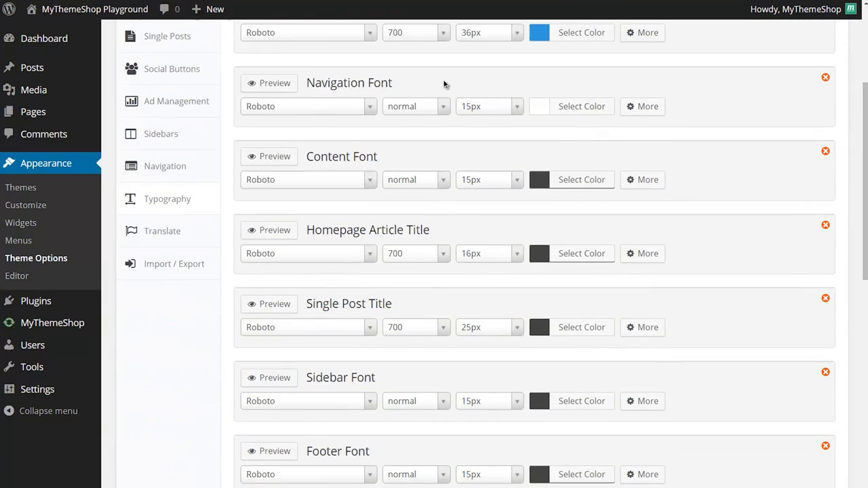
{"action": "scroll", "coordinate": [434, 140], "scroll_direction": "down", "scroll_amount": 5}
{"action": "scroll", "coordinate": [420, 137], "scroll_direction": "up", "scroll_amount": 5}
{"action": "scroll", "coordinate": [404, 133], "scroll_direction": "up", "scroll_amount": 3}
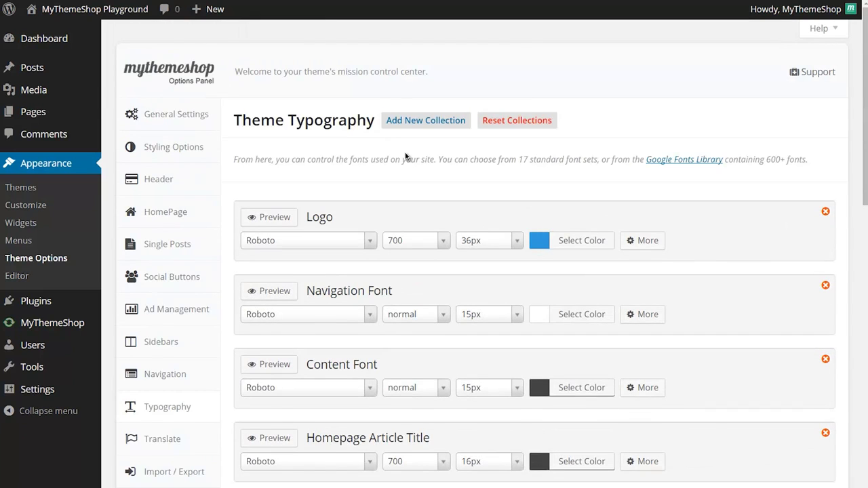